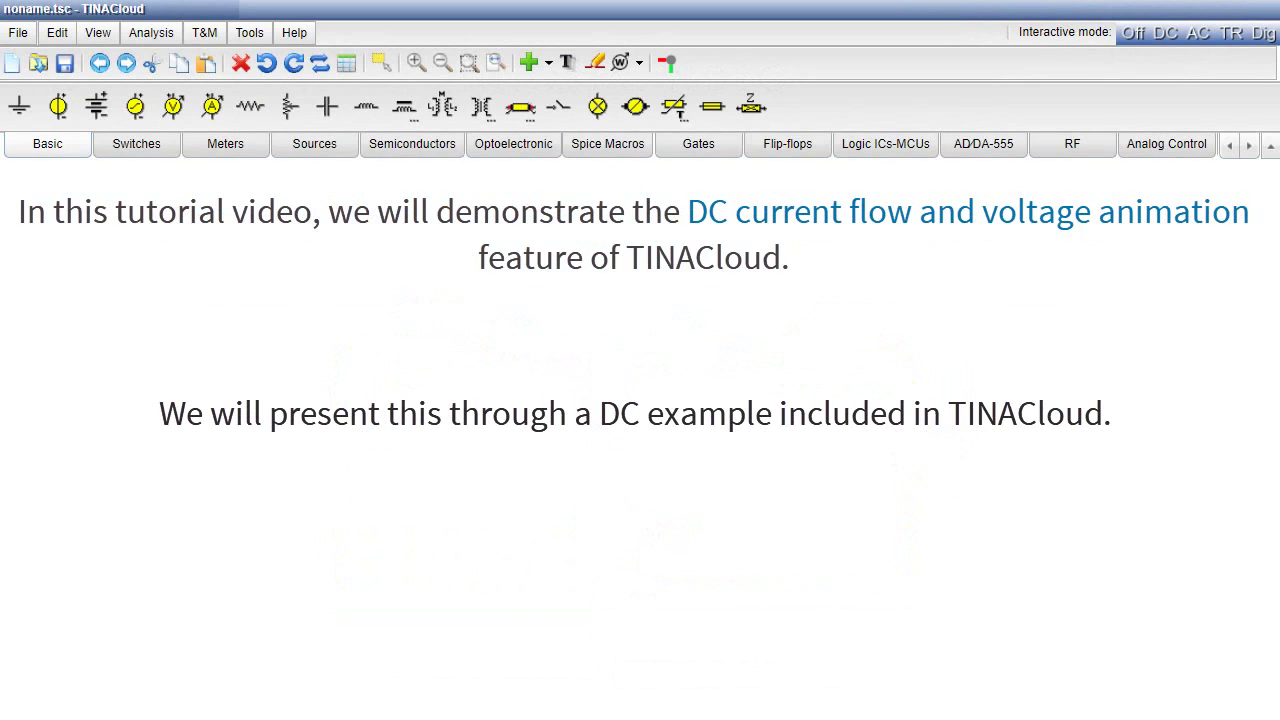
Step: Open the example circuit T-pad DC Animation.tsc from the Animation of Currents and Voltages folder
click(20, 33)
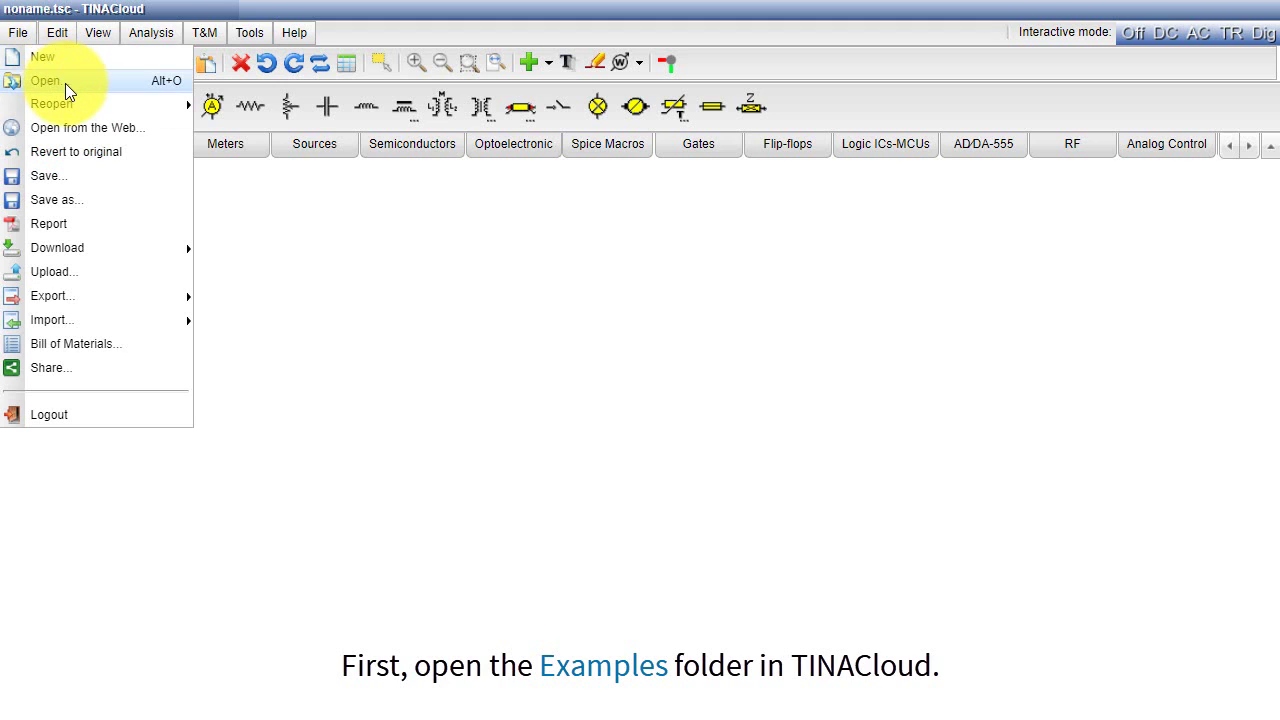
click(65, 83)
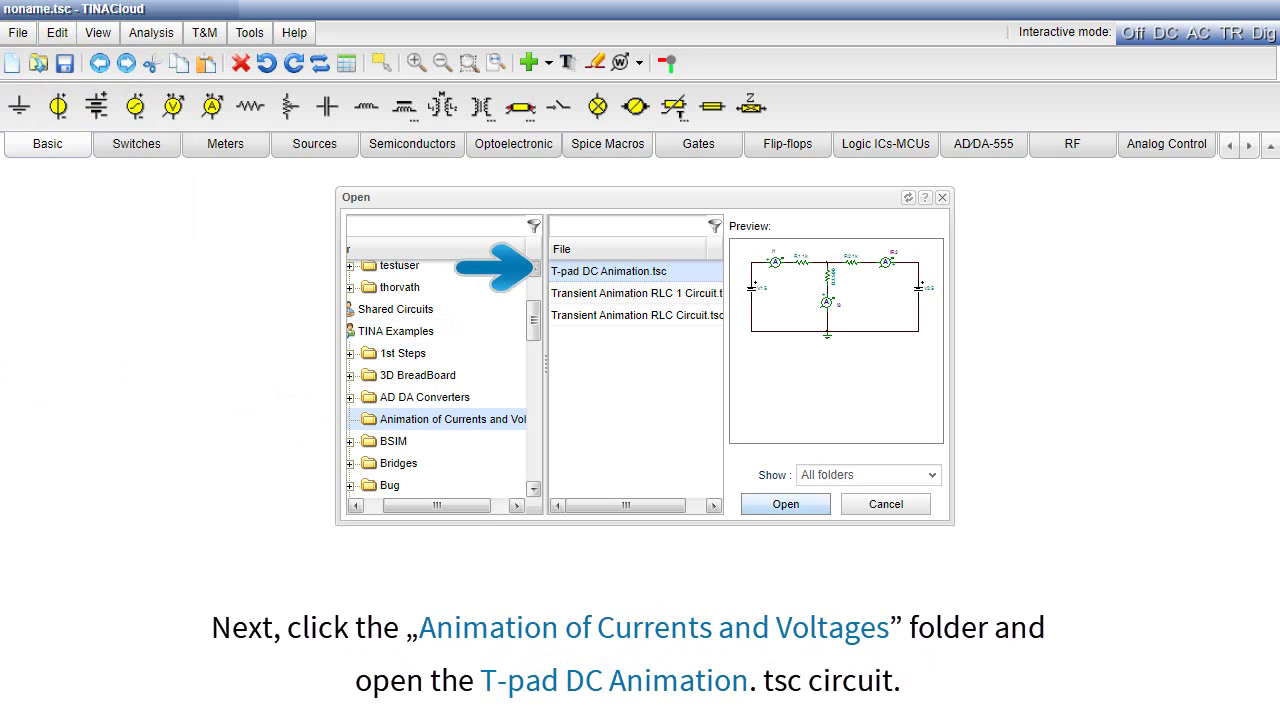
click(786, 505)
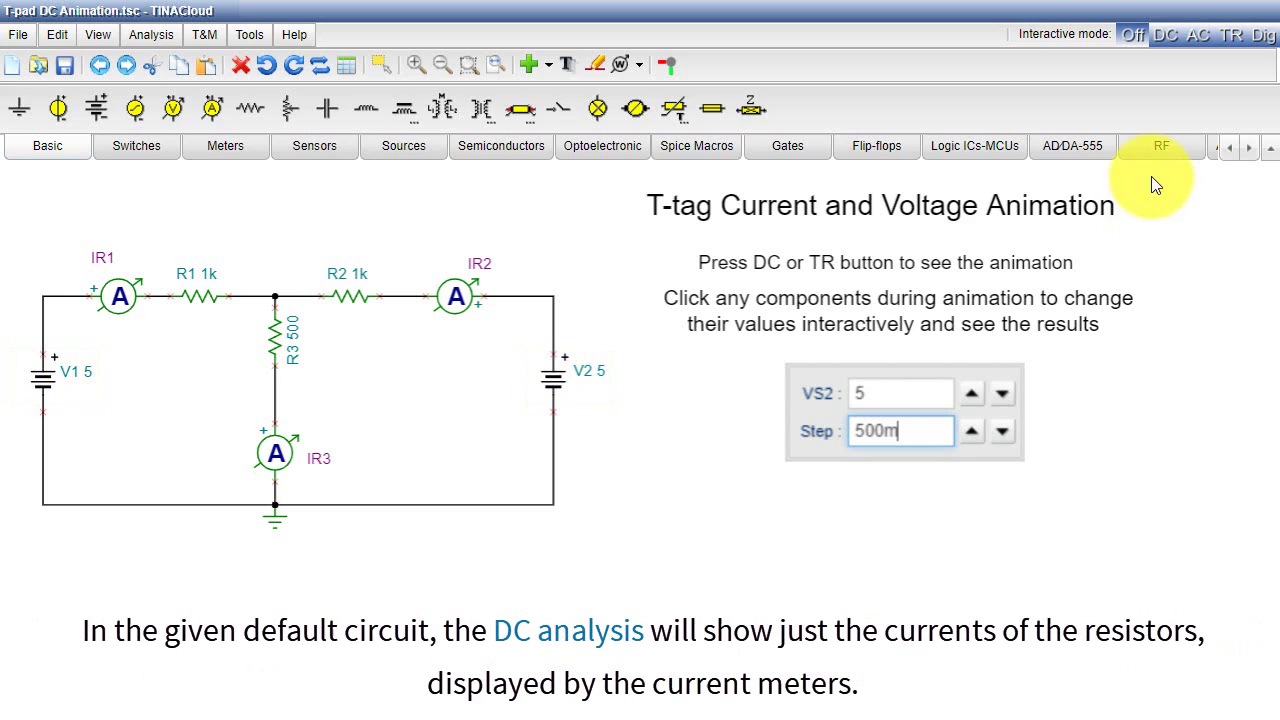
click(1162, 37)
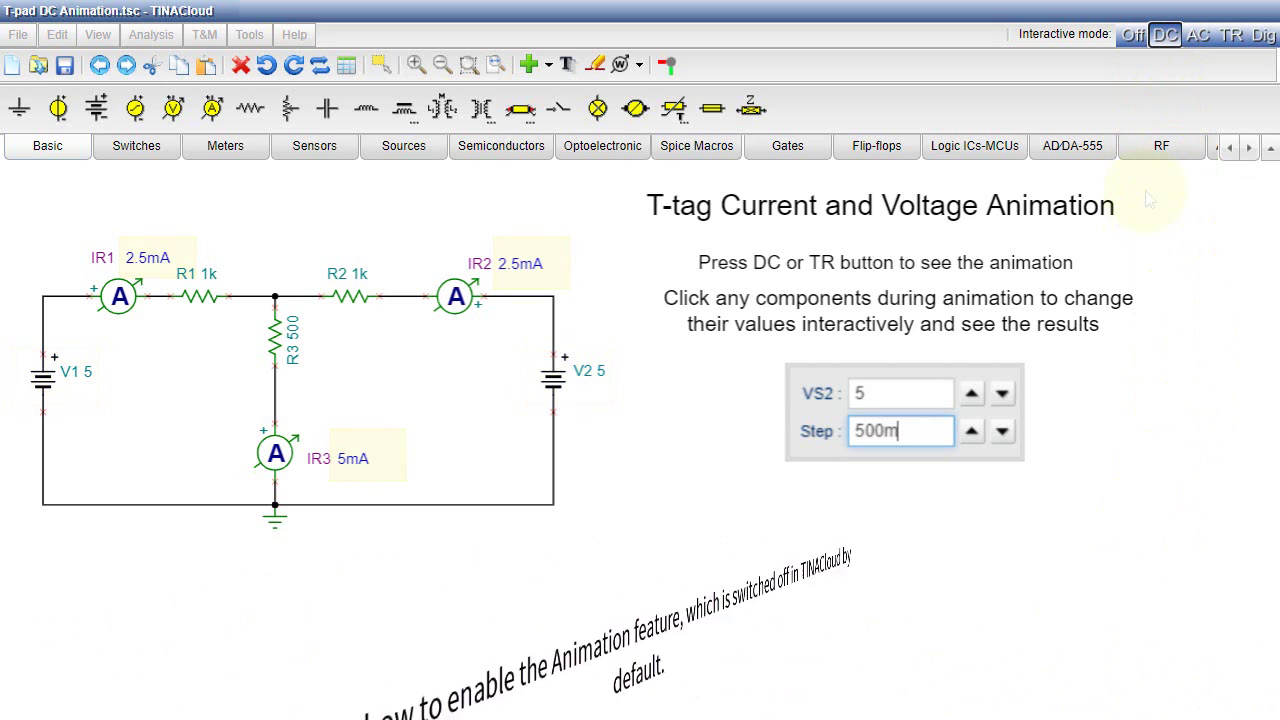
click(1127, 48)
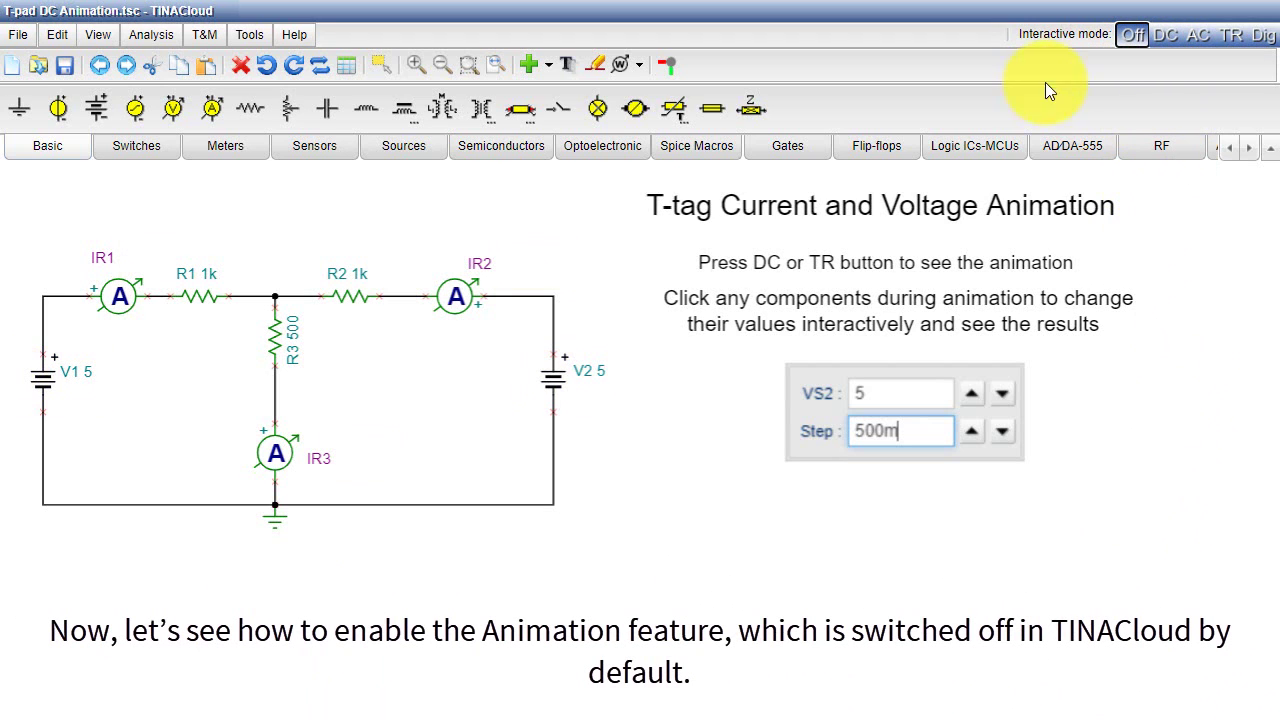
Step: In Analysis Options, tick Live wire enabled and Auto adjust Vmax, Imax, then confirm
click(140, 38)
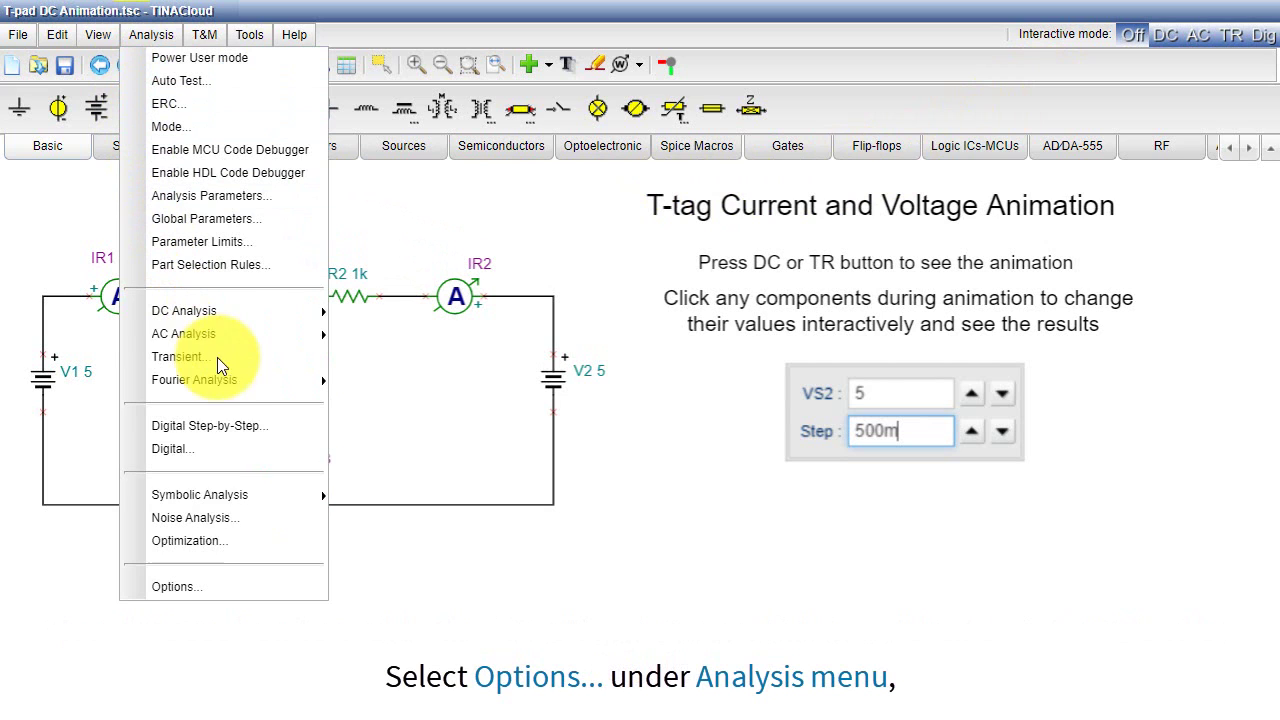
click(176, 587)
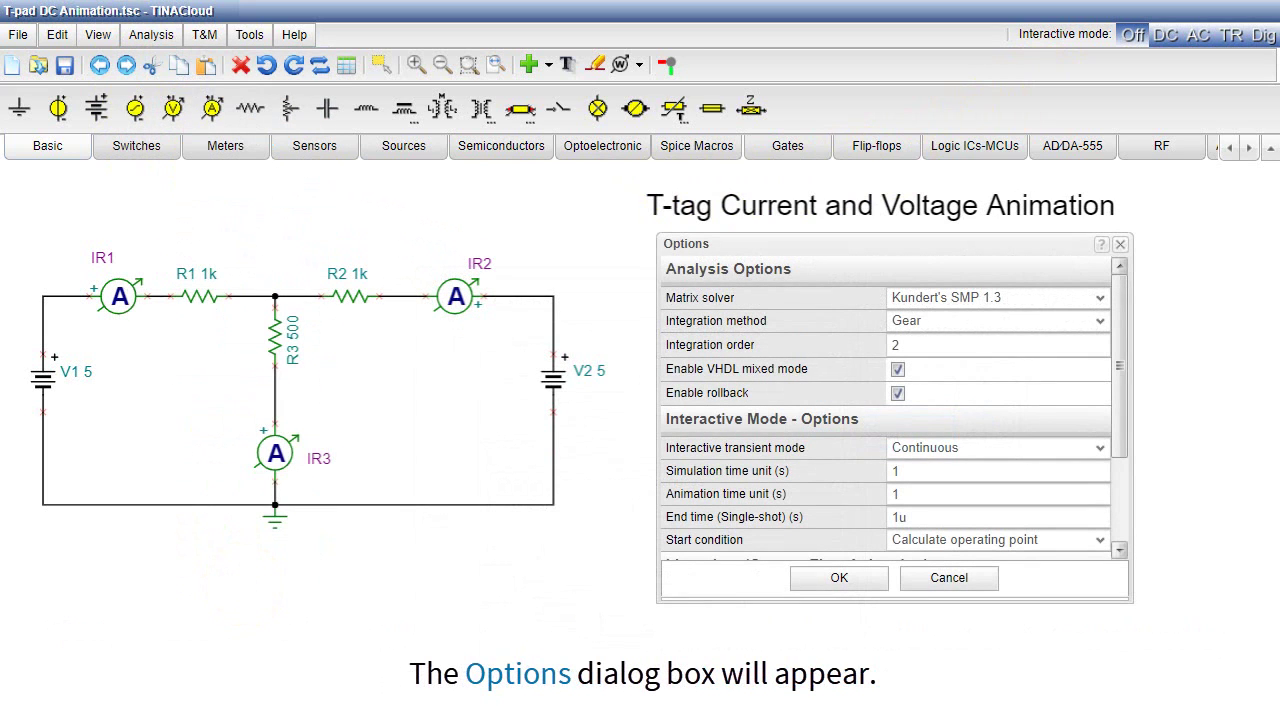
drag(1125, 419, 1132, 508)
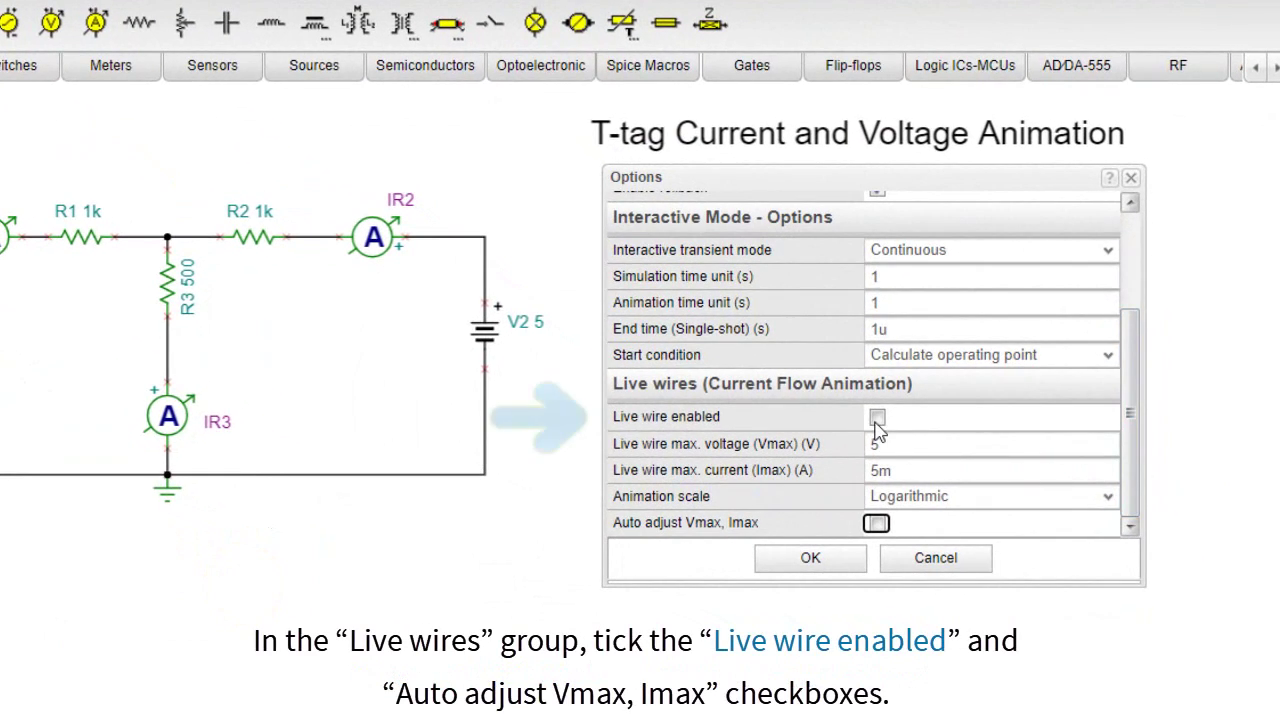
click(876, 418)
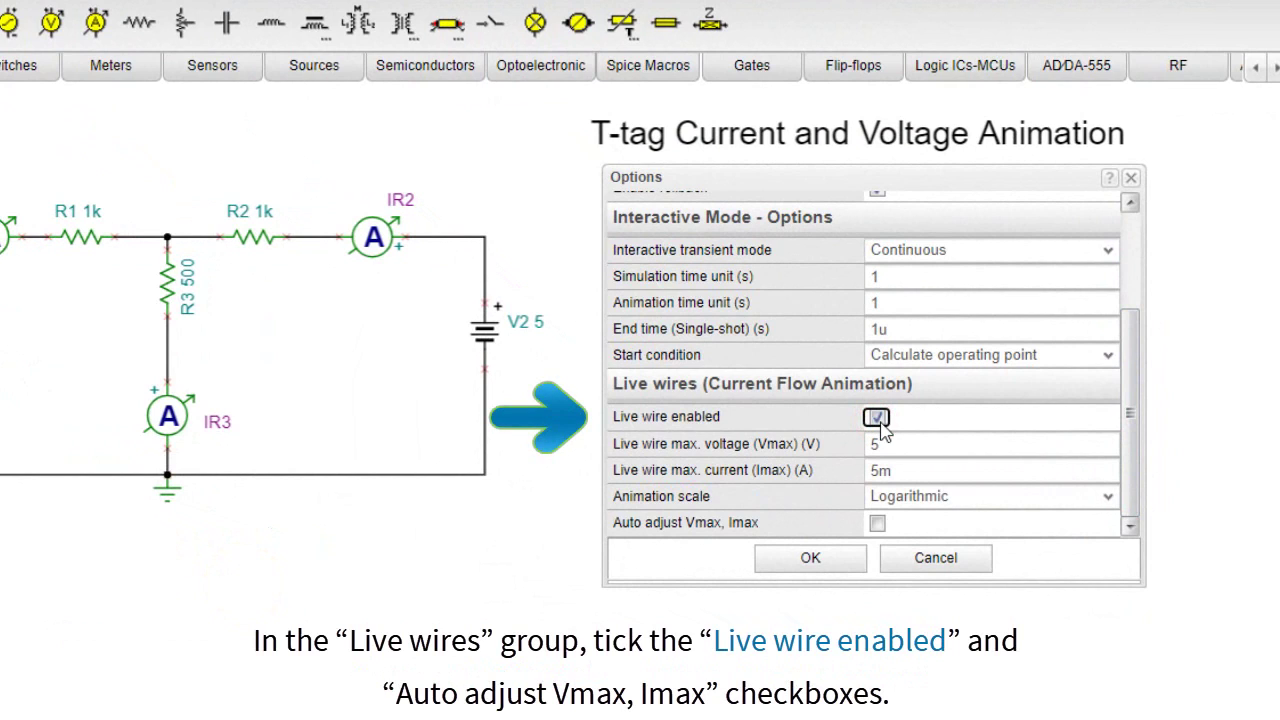
click(877, 527)
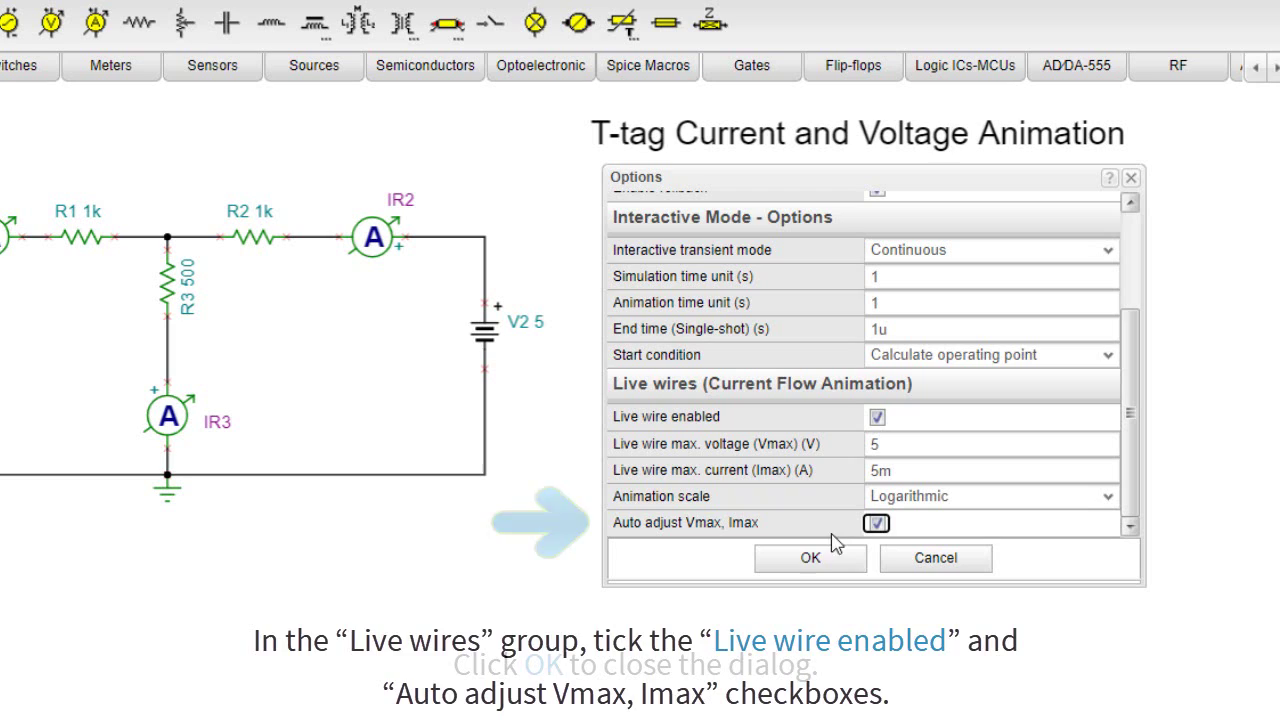
click(811, 565)
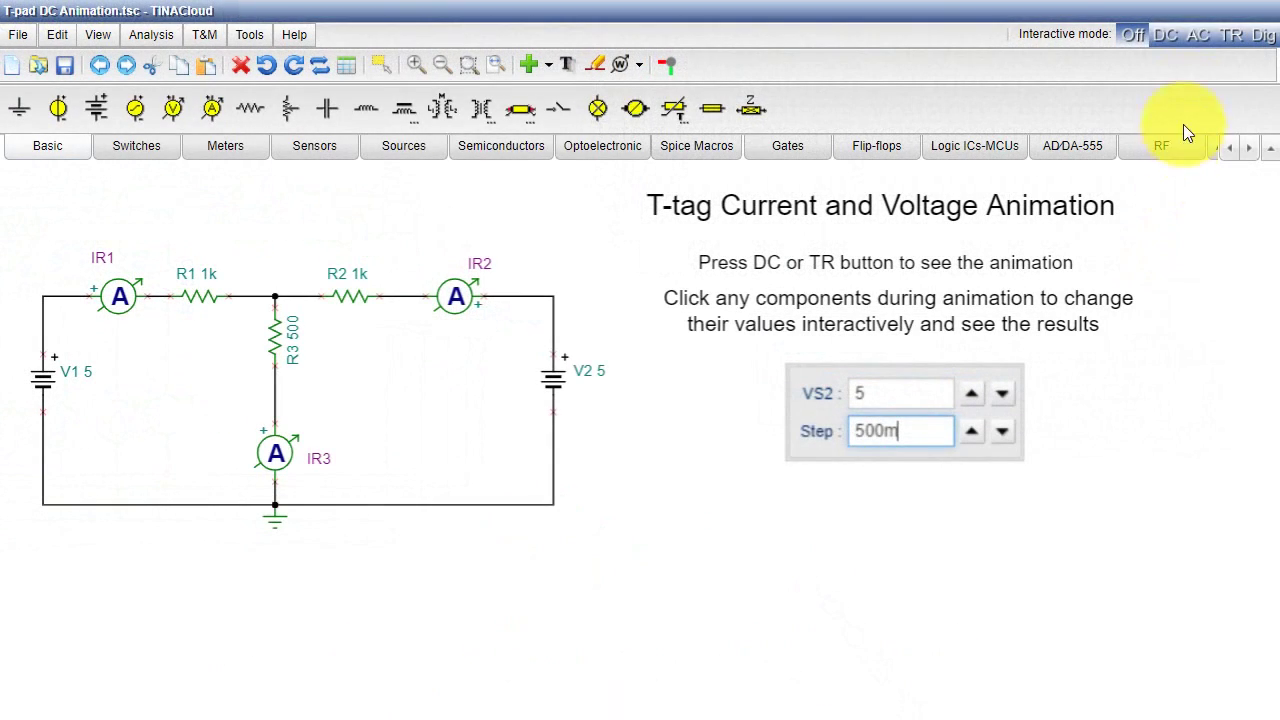
Step: Start the interactive DC analysis so wires animate and ammeters read 2.5mA, 2.5mA, 5mA
click(1171, 34)
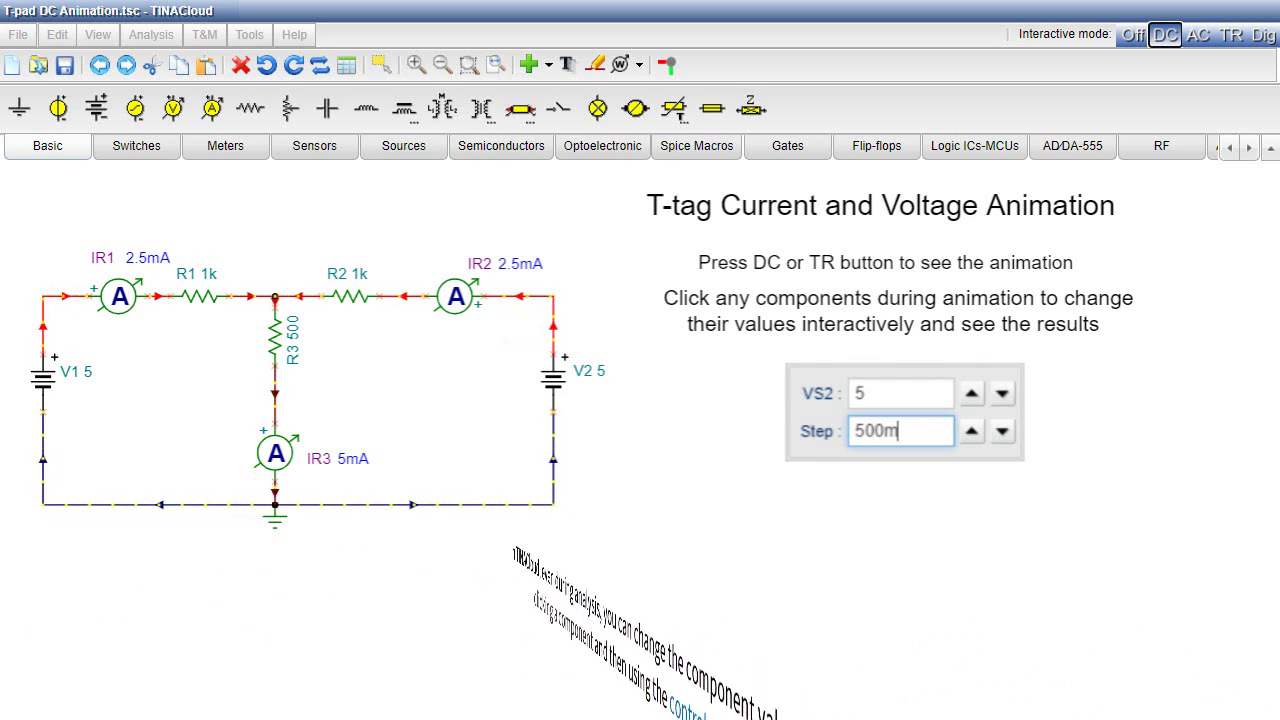
Step: Step source V2 down from 5 V to 0 V in 500m increments
click(556, 382)
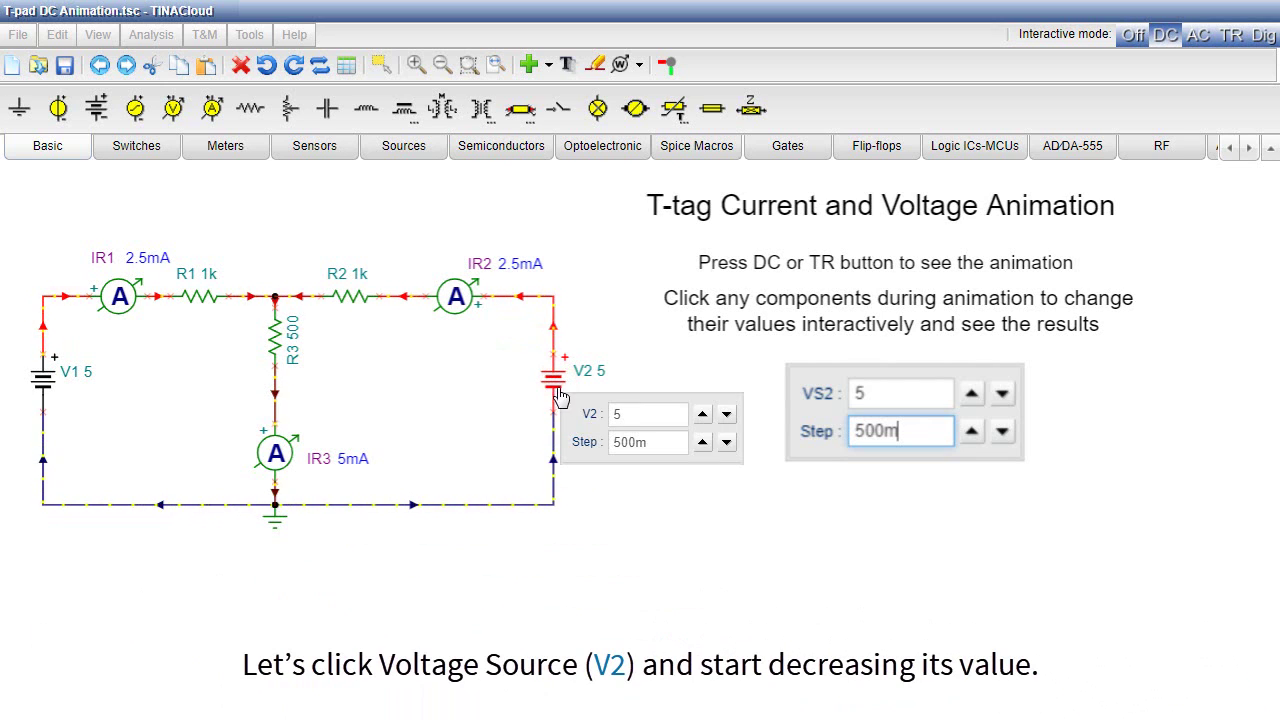
click(726, 416)
click(726, 416)
click(726, 416)
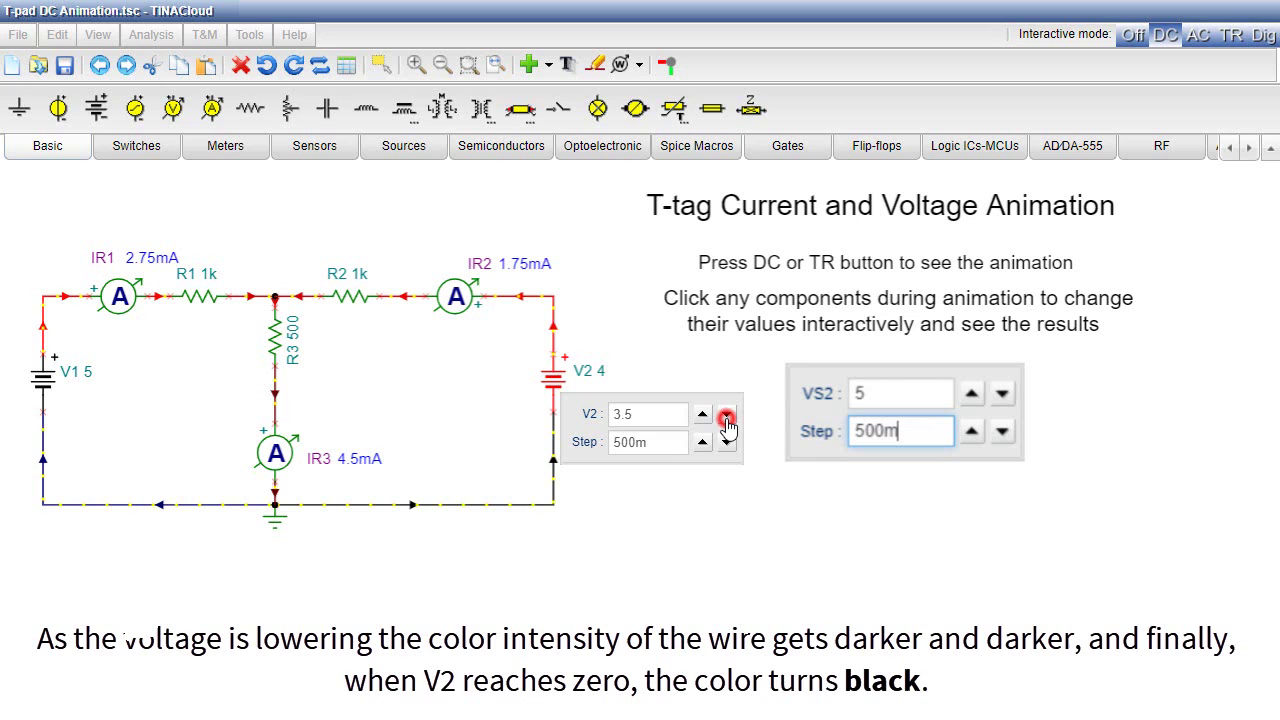
click(726, 418)
click(726, 418)
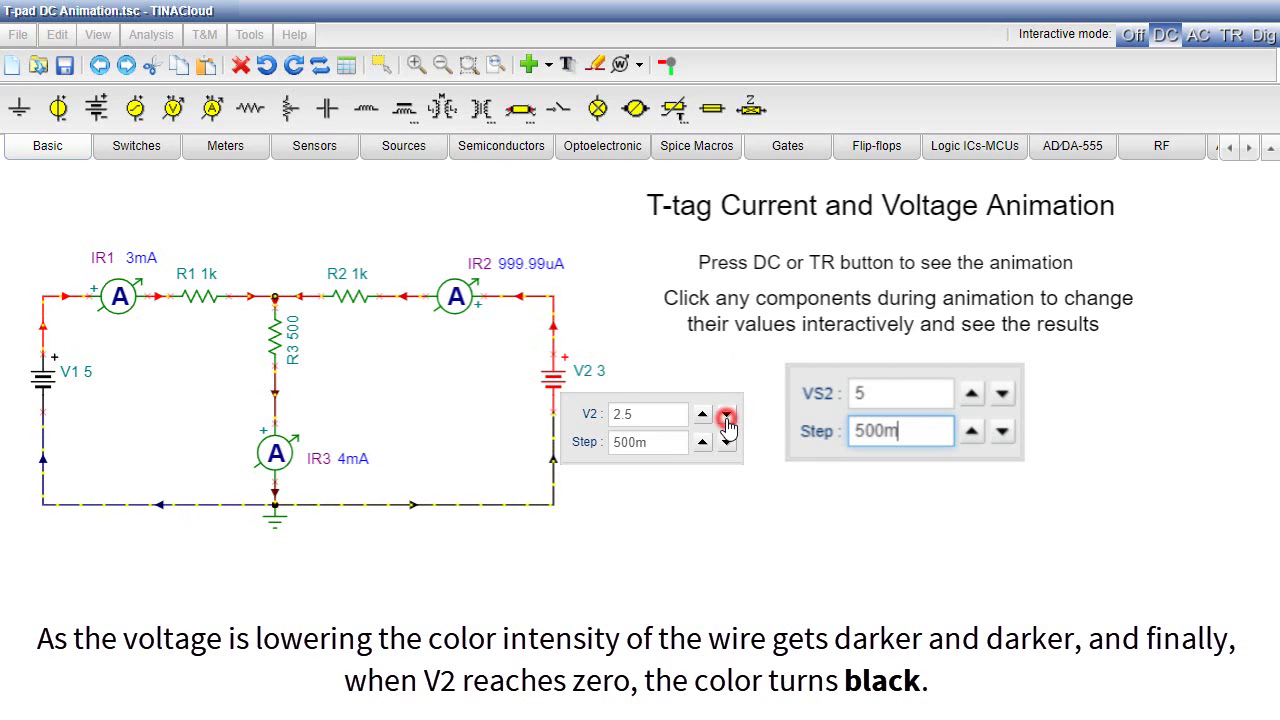
click(726, 418)
click(726, 418)
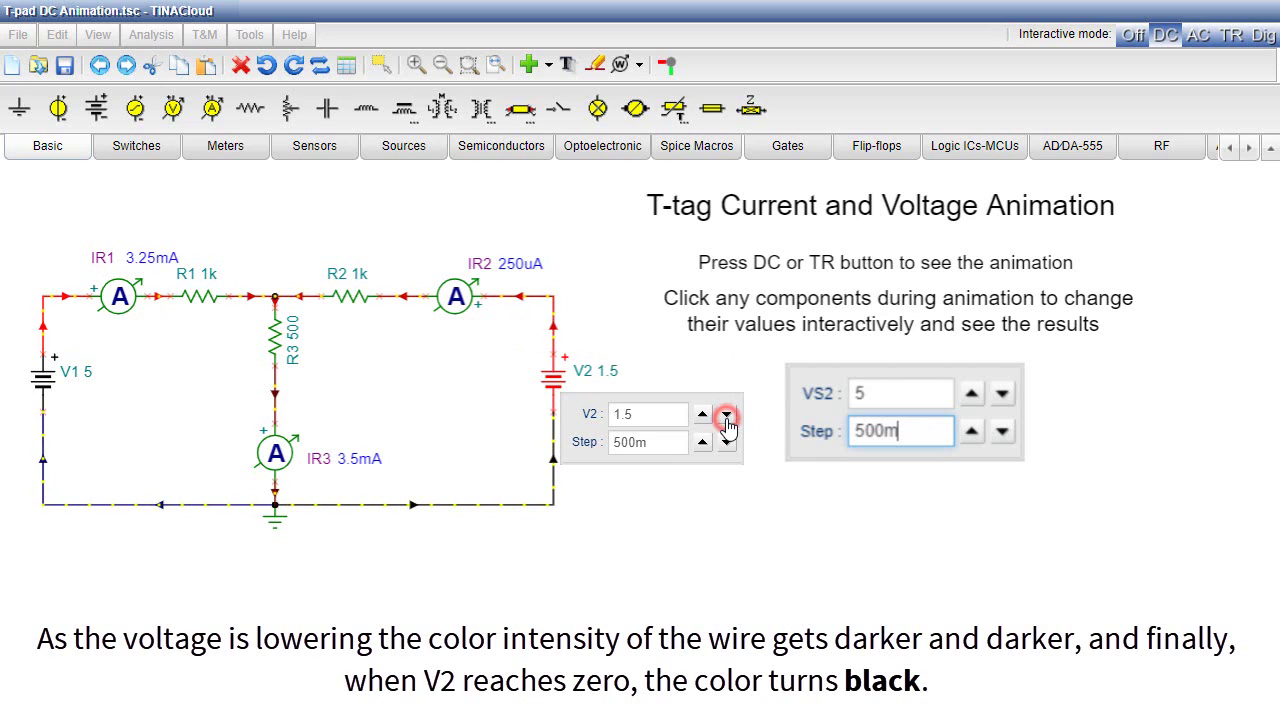
click(726, 418)
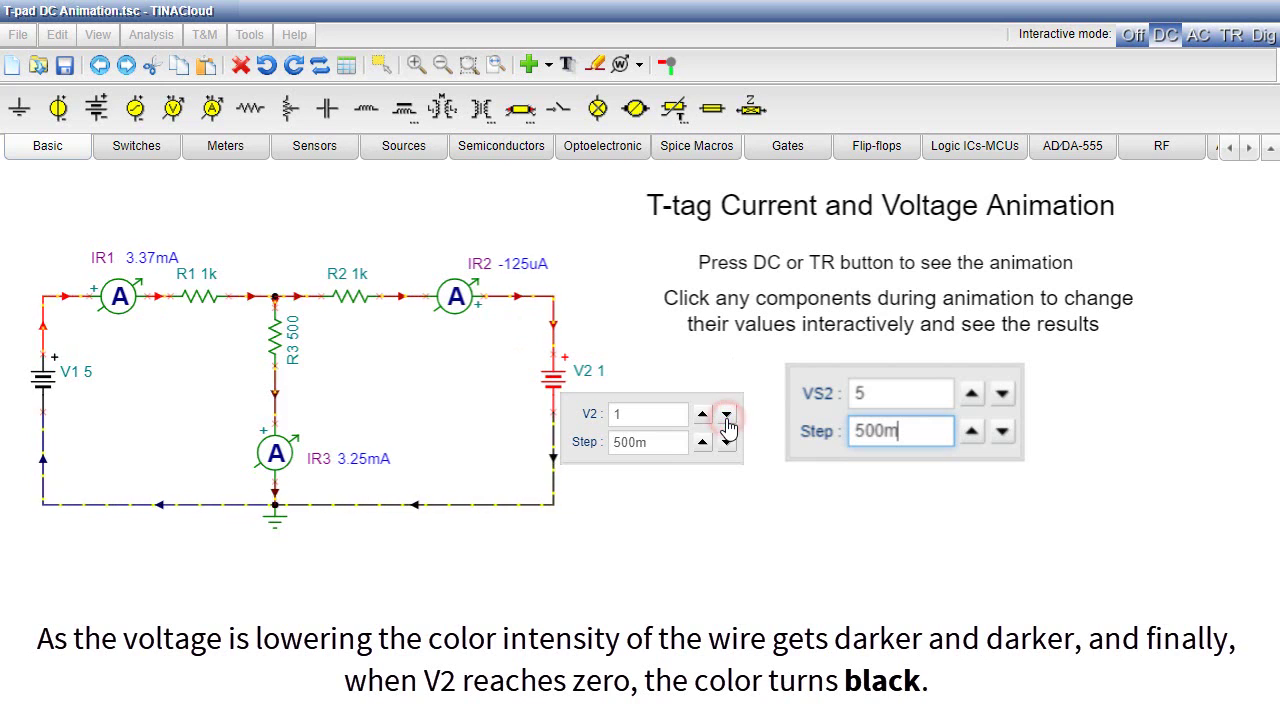
click(726, 418)
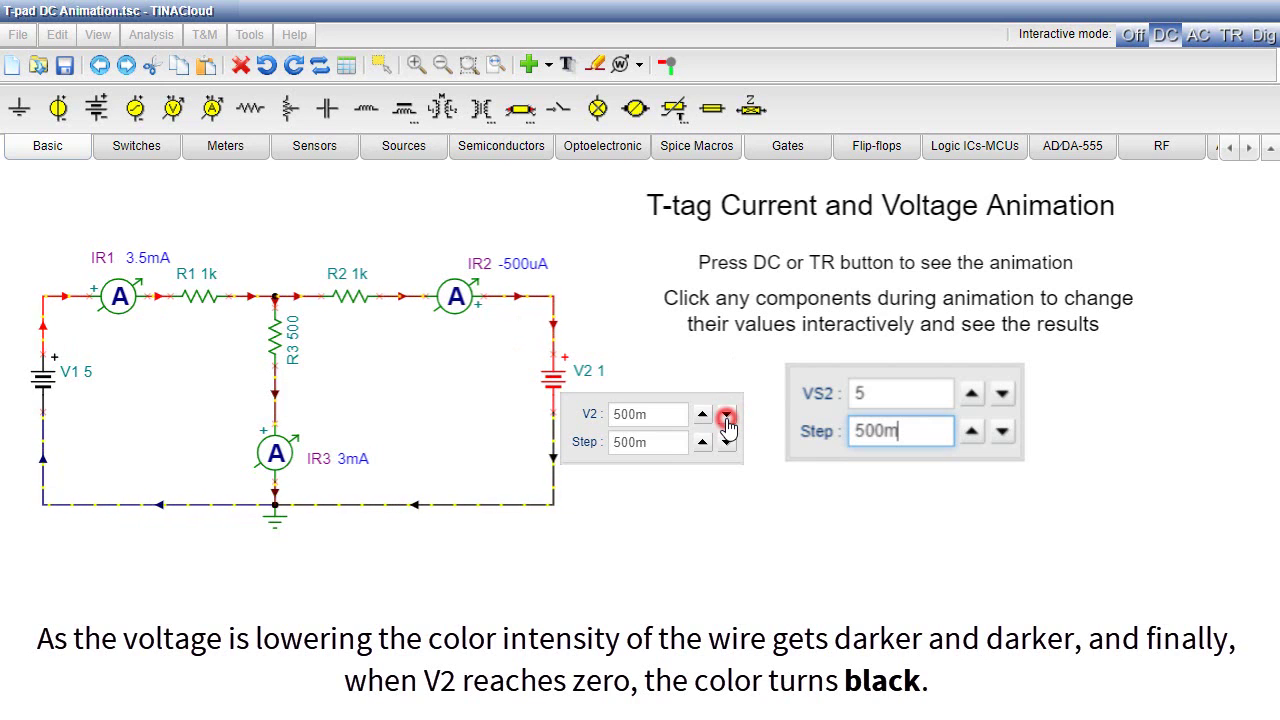
click(726, 418)
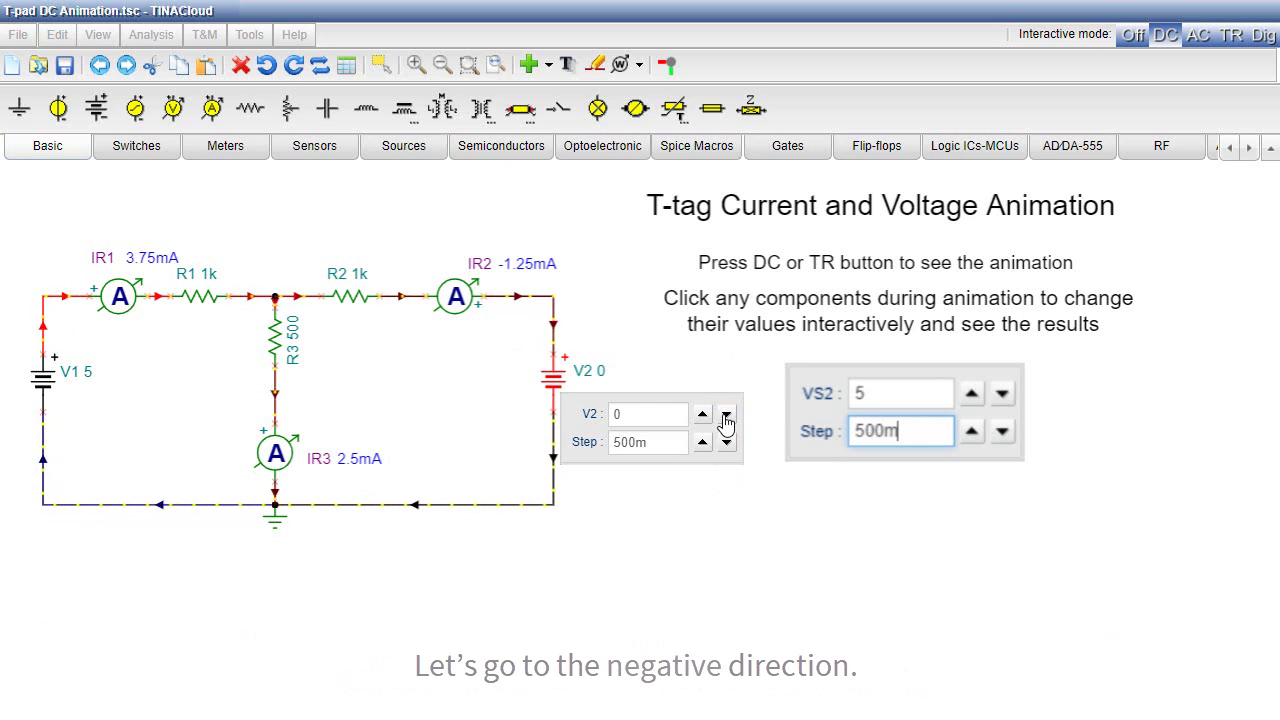
Step: Step V2 from 0 down to -5 V in 500m increments until IR3 reads 0A
click(726, 418)
click(726, 418)
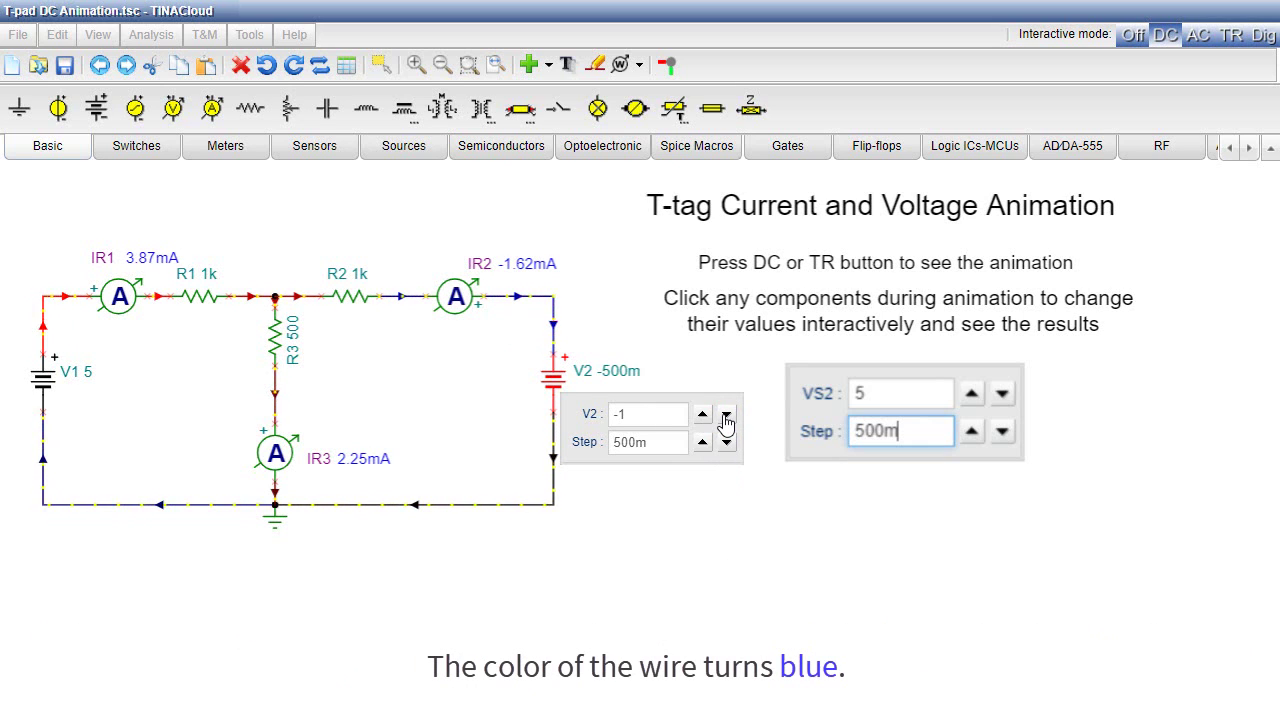
click(726, 418)
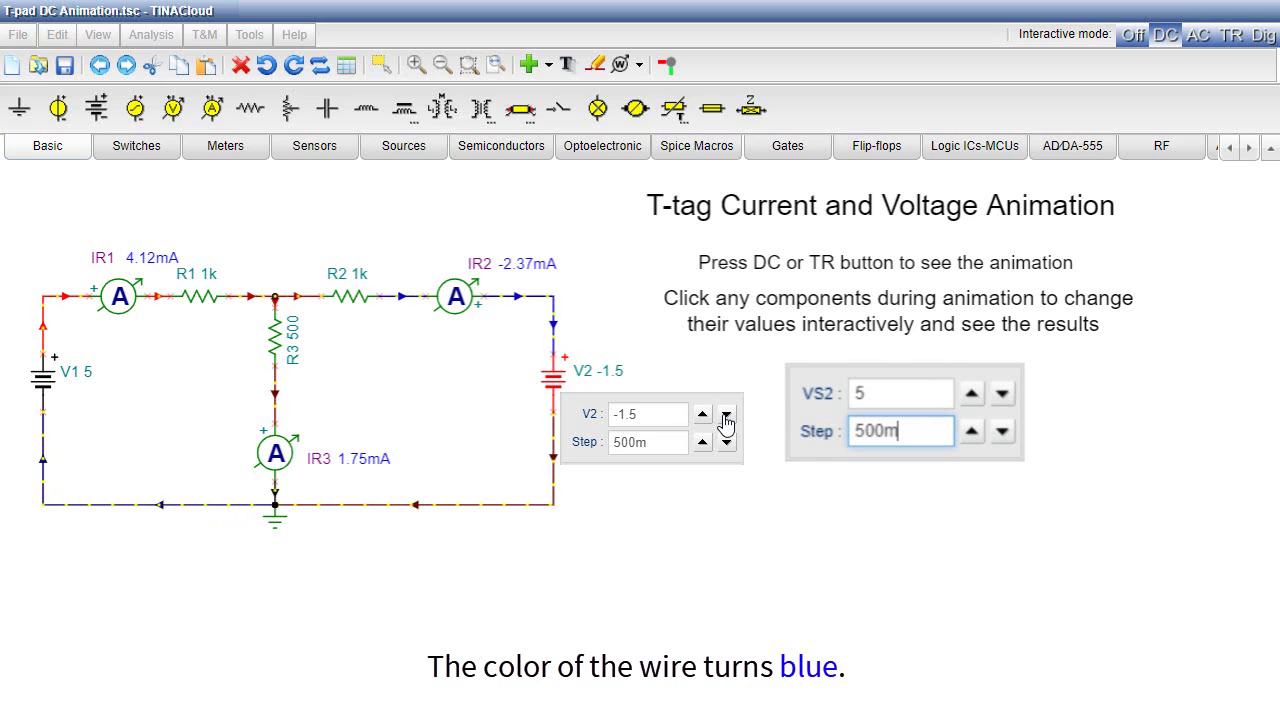
click(726, 418)
click(726, 418)
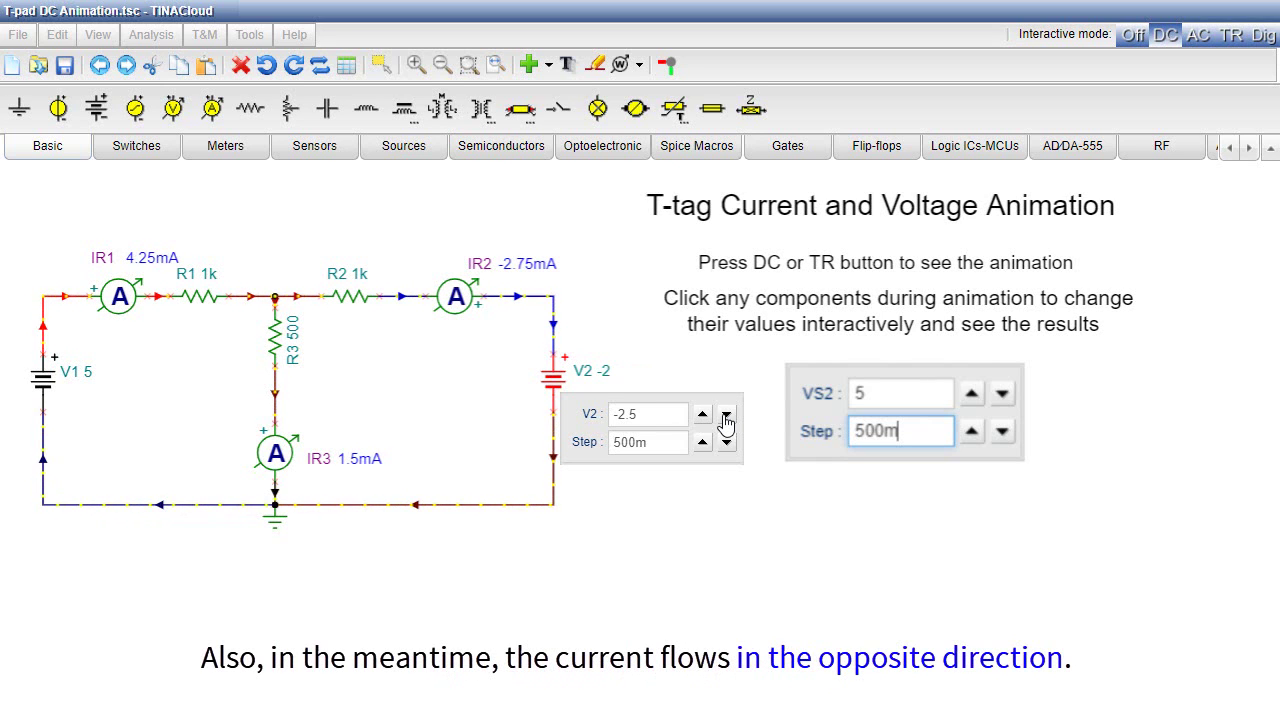
click(726, 418)
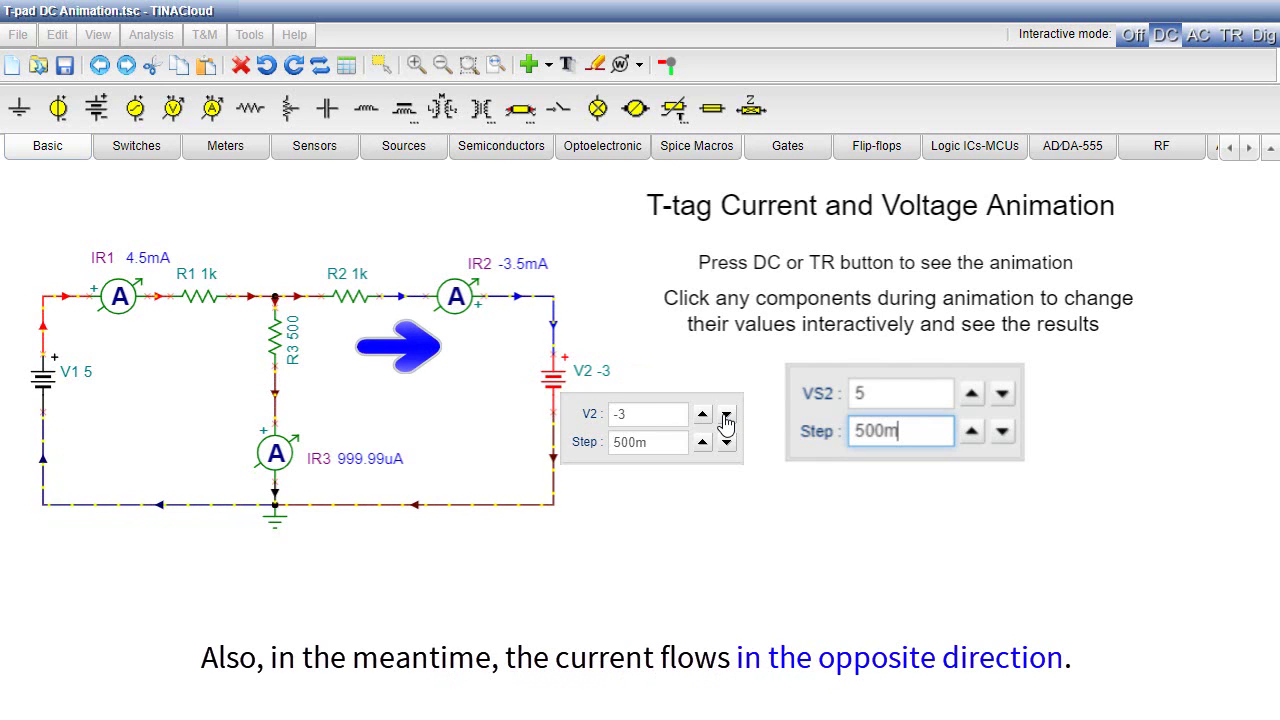
click(726, 418)
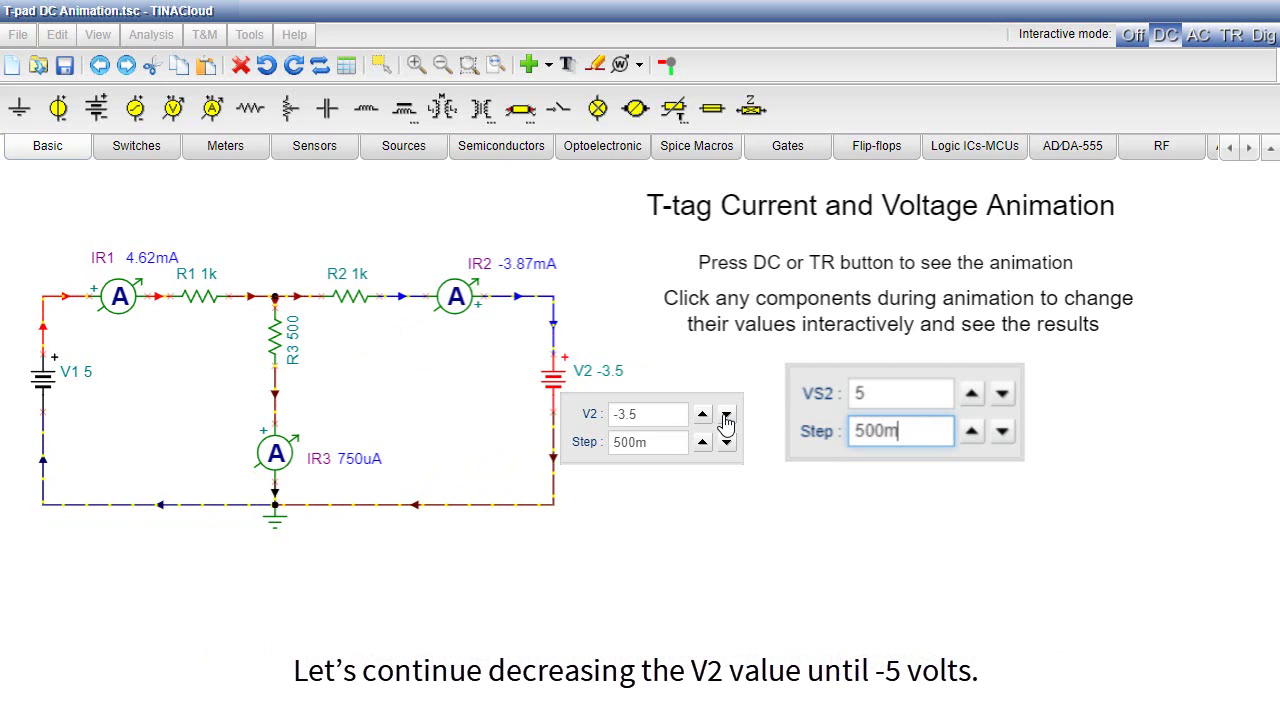
click(726, 418)
click(726, 418)
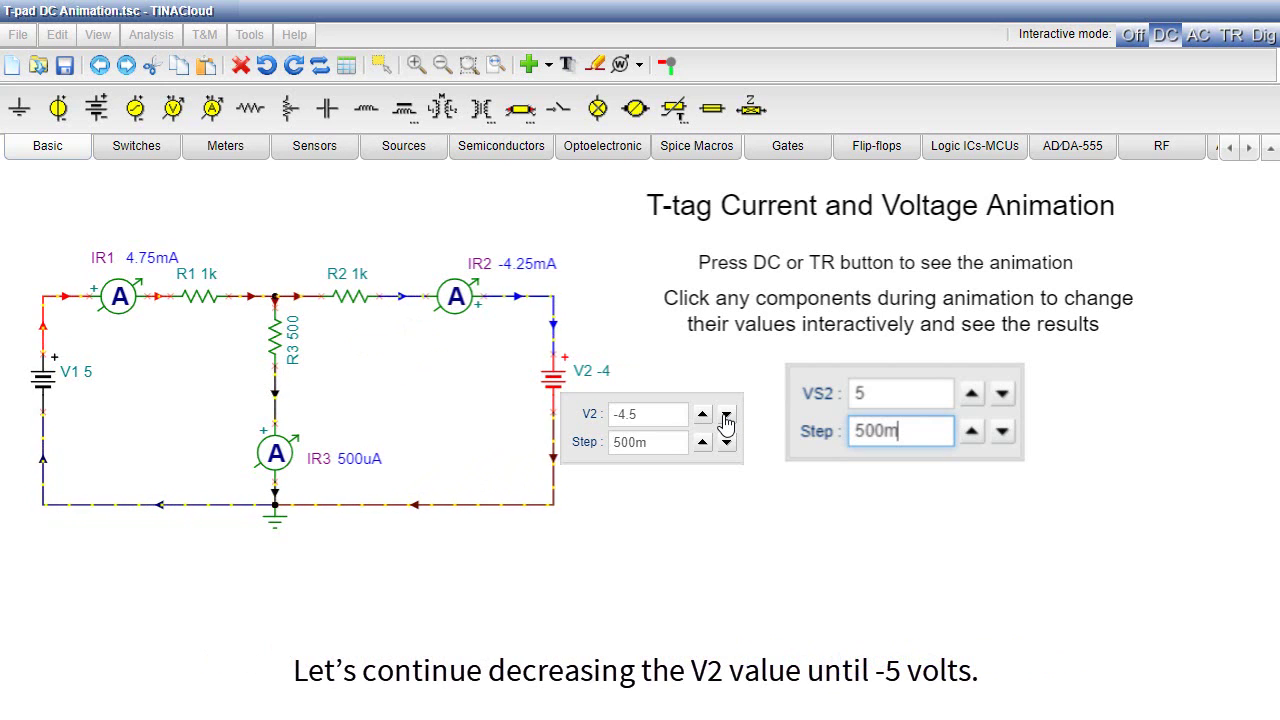
click(726, 418)
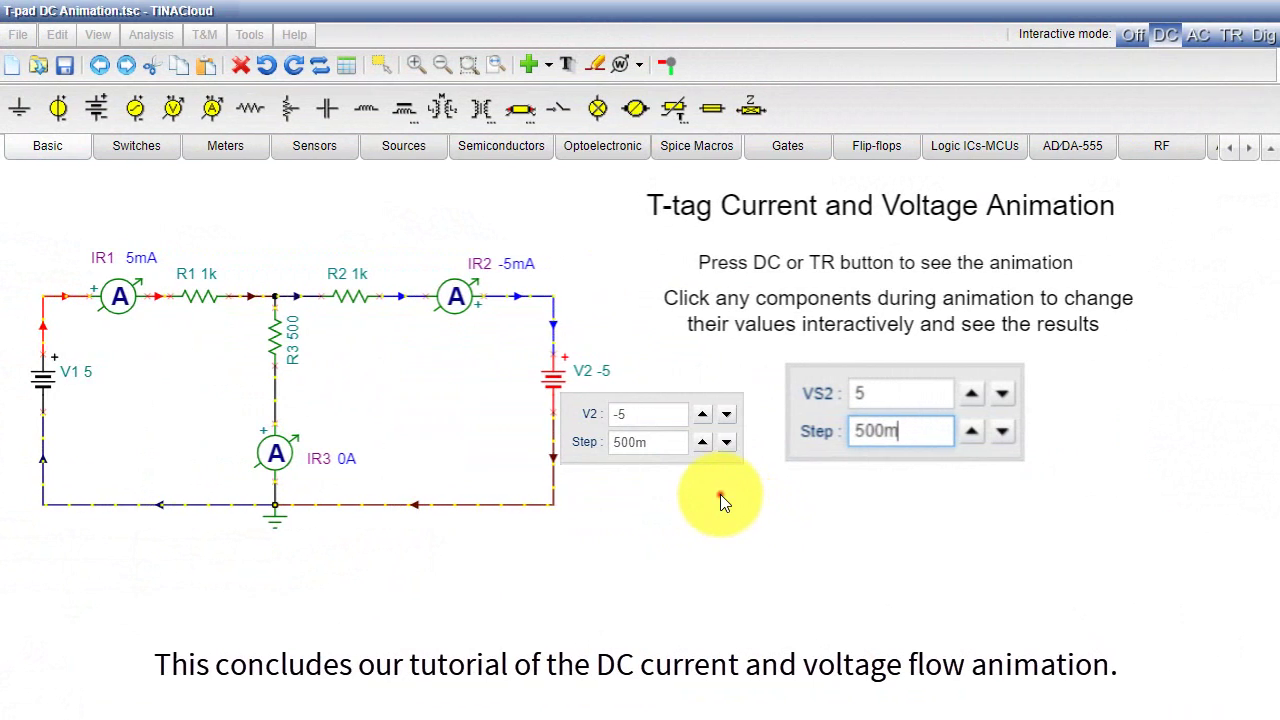
Step: Dismiss the V2 value editor, leaving the circuit at -5 V with readings 5mA, -5mA, 0A
click(720, 494)
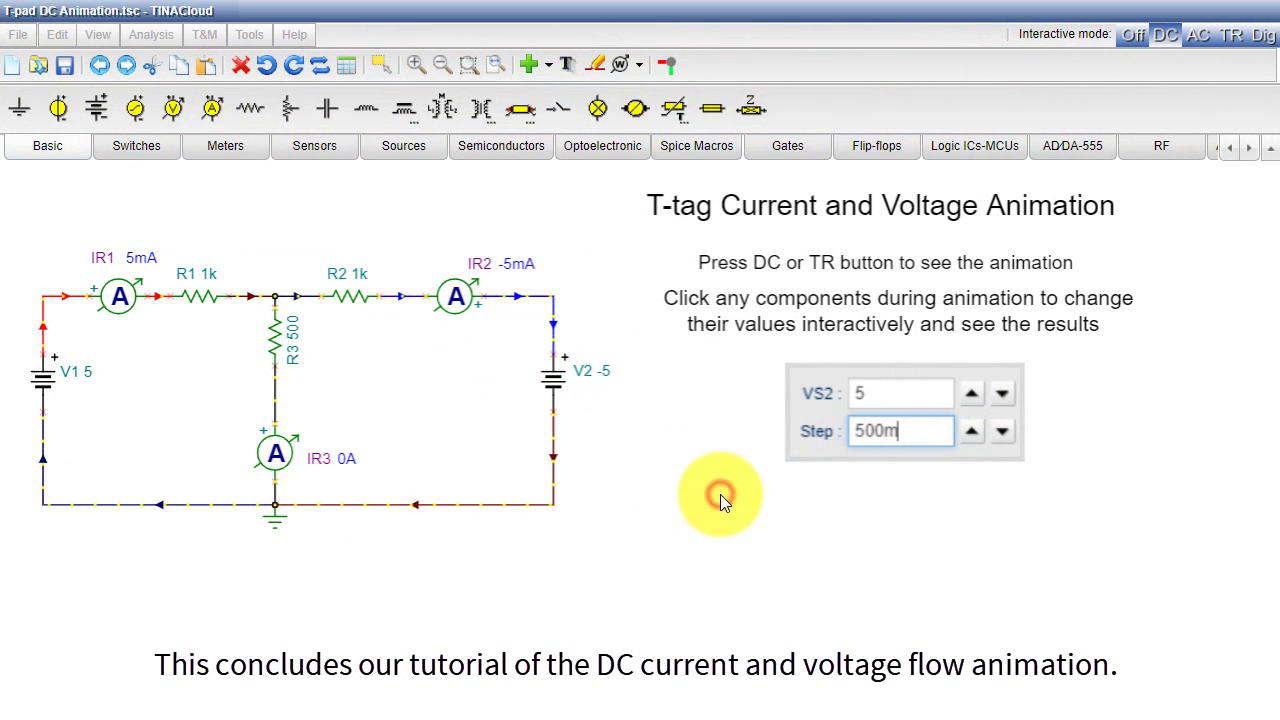